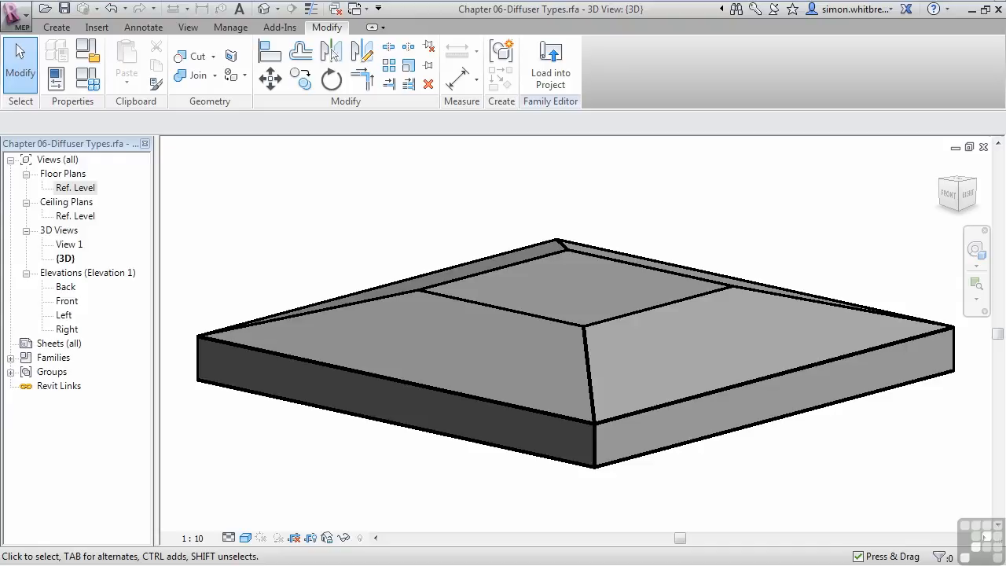
# - Create a new family type named "600x600 with 250x250neck" in the diffuser family
pyautogui.click(84, 81)
pyautogui.moveTo(522, 53); pyautogui.dragTo(346, 114)
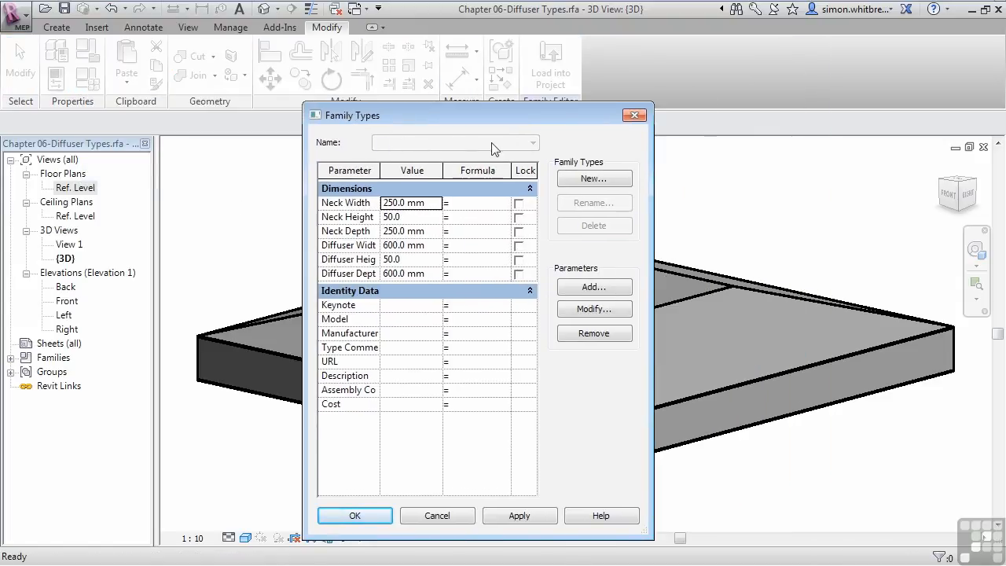
pyautogui.click(595, 179)
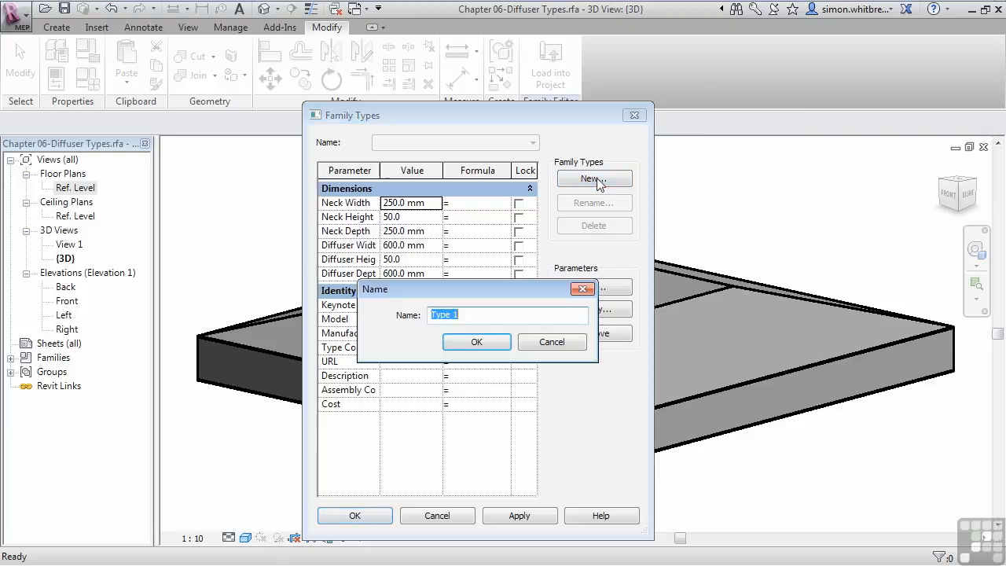
pyautogui.write('600x600 with 250x250neck')
pyautogui.click(460, 344)
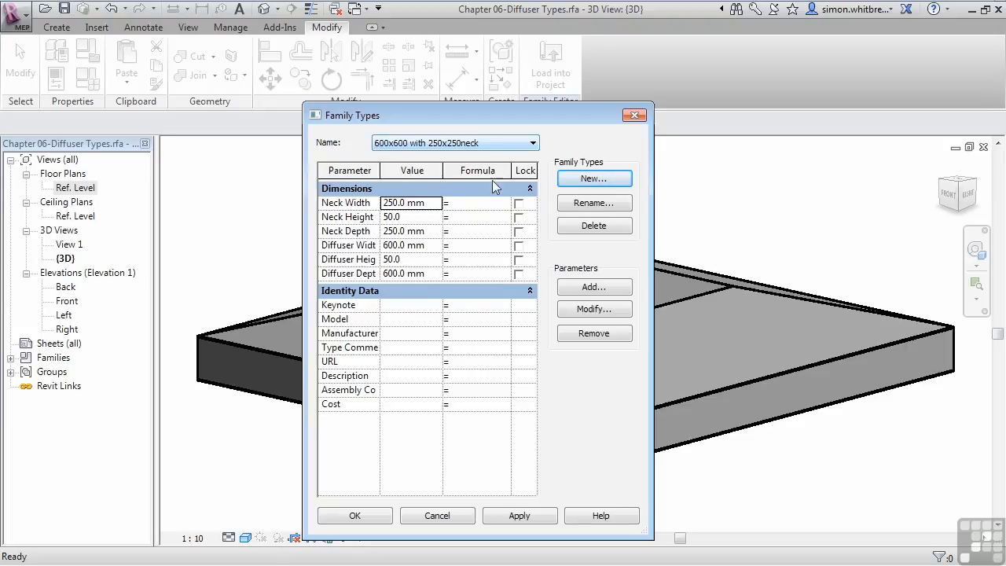
# - Add a second family type named "300x300 with 100x100neck"
pyautogui.click(583, 180)
pyautogui.write('300x300 with 100')
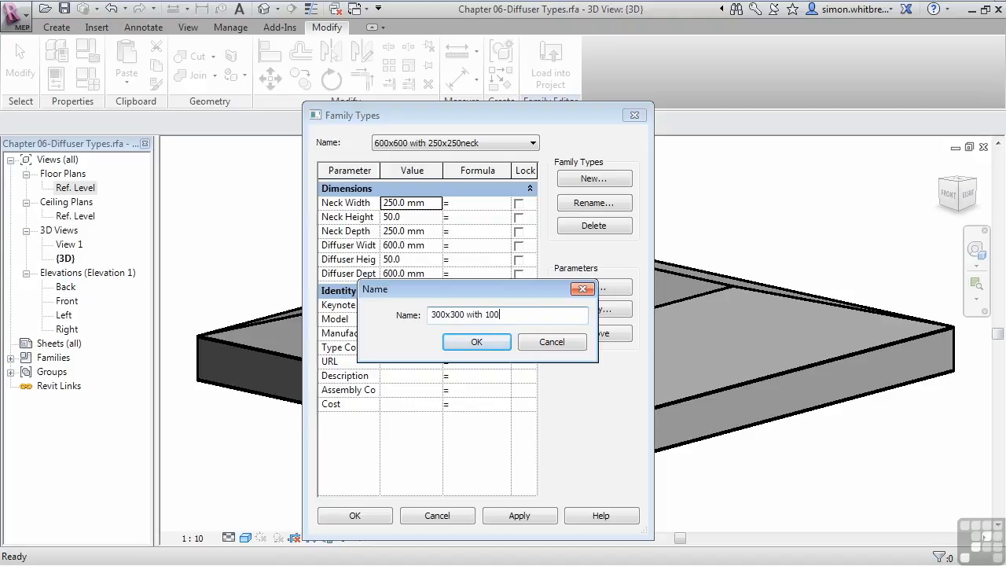
pyautogui.write('neck')
pyautogui.click(498, 314)
pyautogui.write('x100neck')
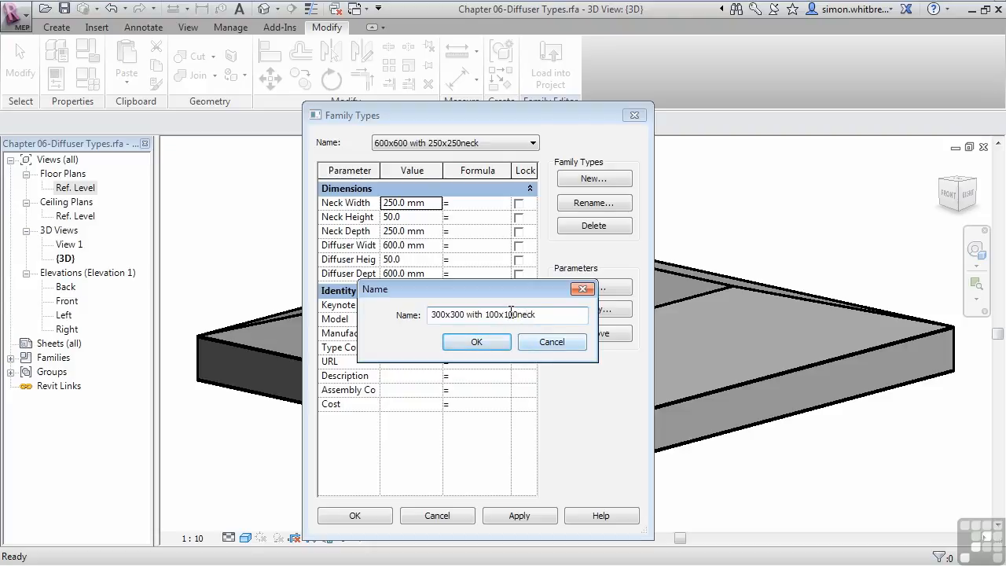
pyautogui.click(477, 344)
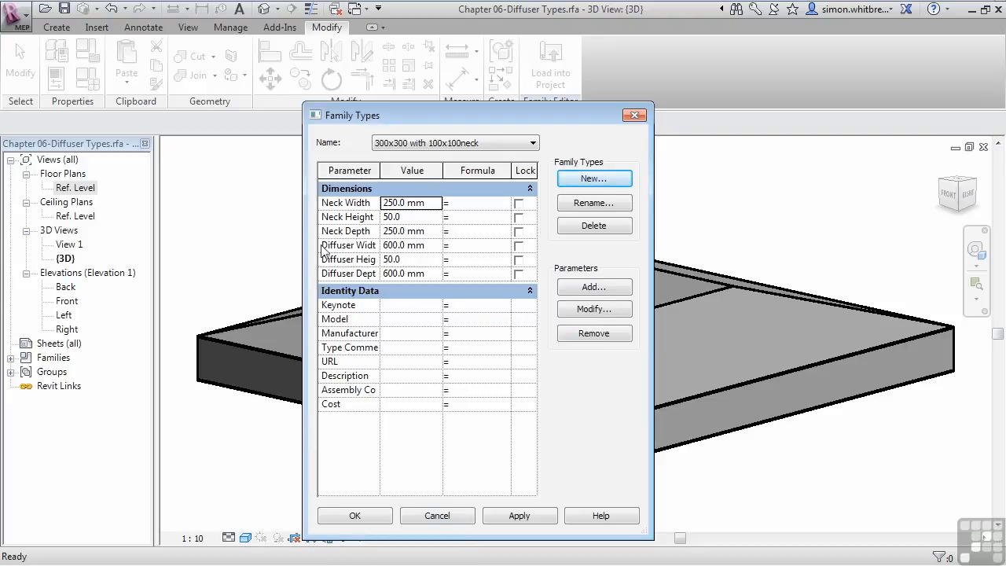
# - Set the 300x300 type's diffuser width and depth to 300 mm and its neck width and depth to 100 mm, and apply them to the model
pyautogui.click(428, 249)
pyautogui.write('300')
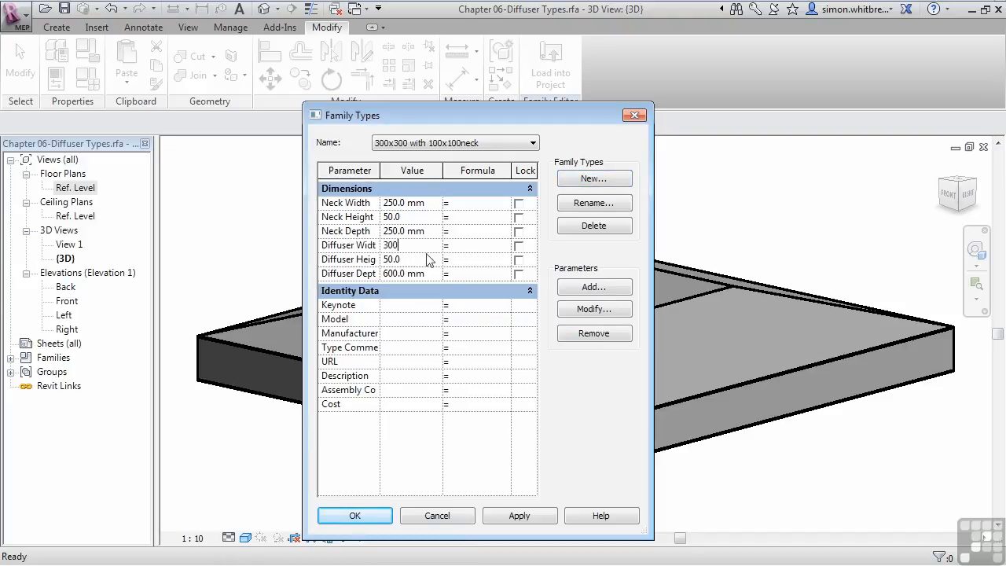
pyautogui.click(435, 274)
pyautogui.write('300')
pyautogui.click(435, 206)
pyautogui.write('100')
pyautogui.click(438, 229)
pyautogui.write('10')
pyautogui.moveTo(403, 119); pyautogui.dragTo(103, 40)
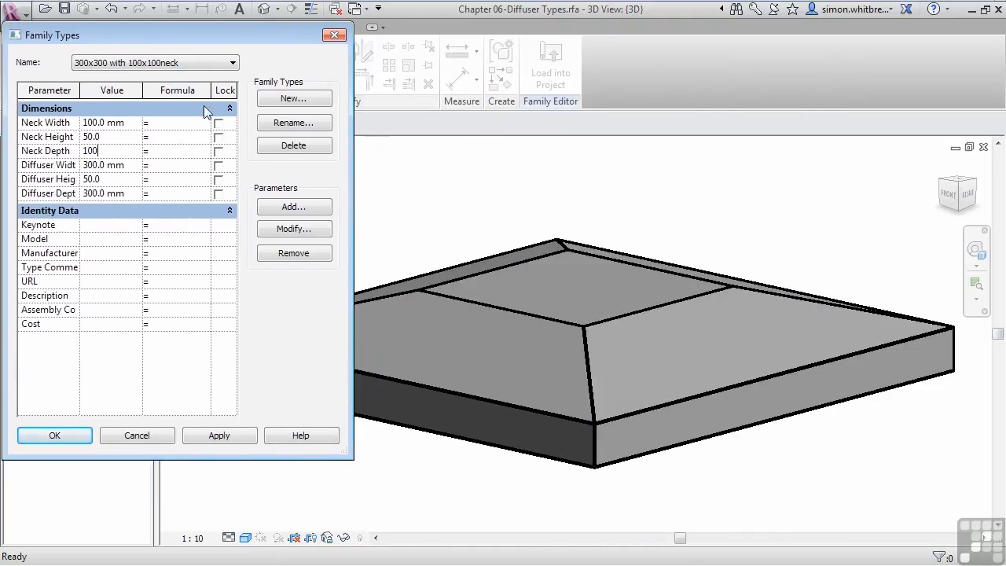
pyautogui.click(203, 437)
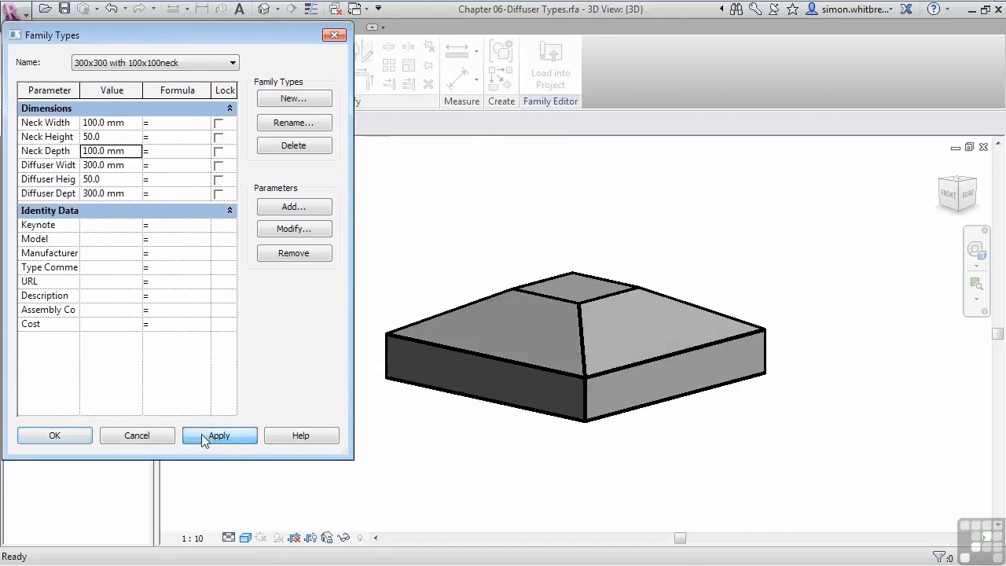
# - Make "600x600 with 250x250neck" the current family type and apply it to the model
pyautogui.click(187, 62)
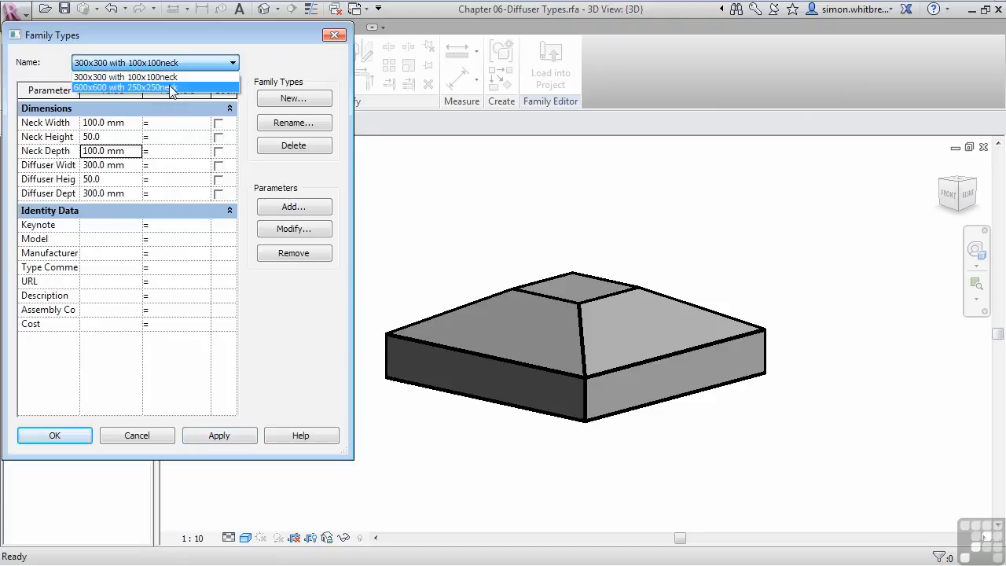
pyautogui.click(172, 88)
pyautogui.click(219, 437)
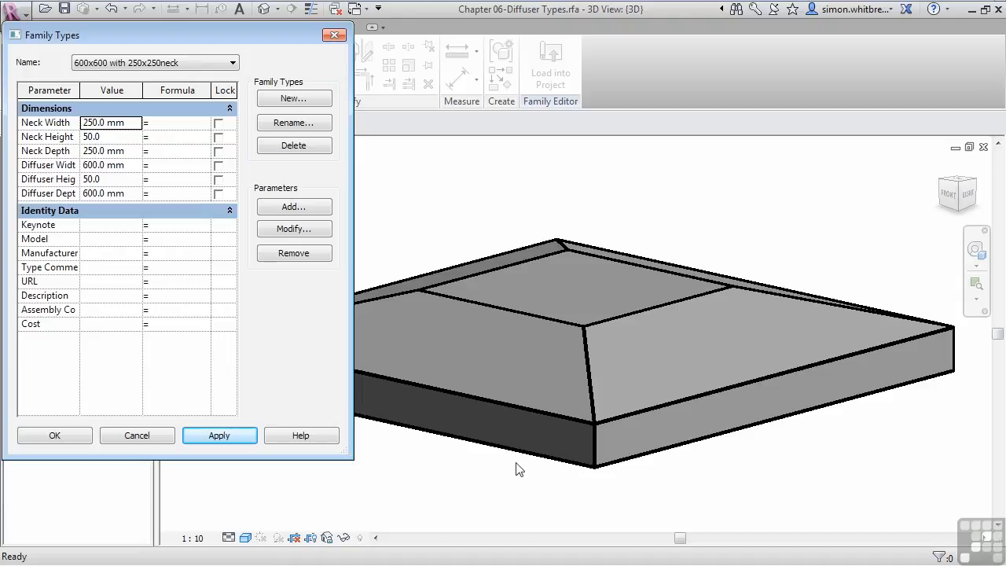
# - Add a third family type named "1200x300 with 250x250neck"
pyautogui.click(287, 100)
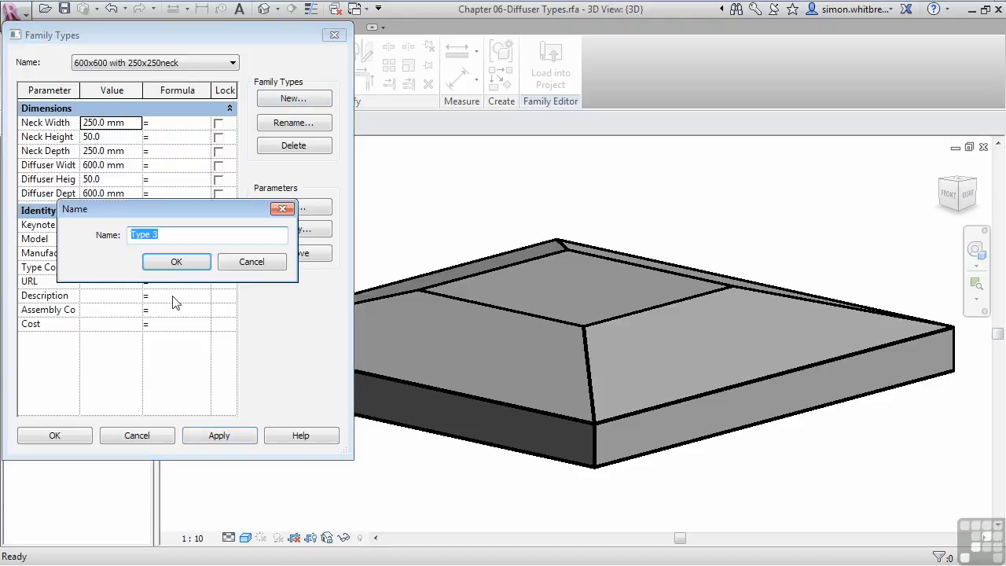
pyautogui.write('1200x300')
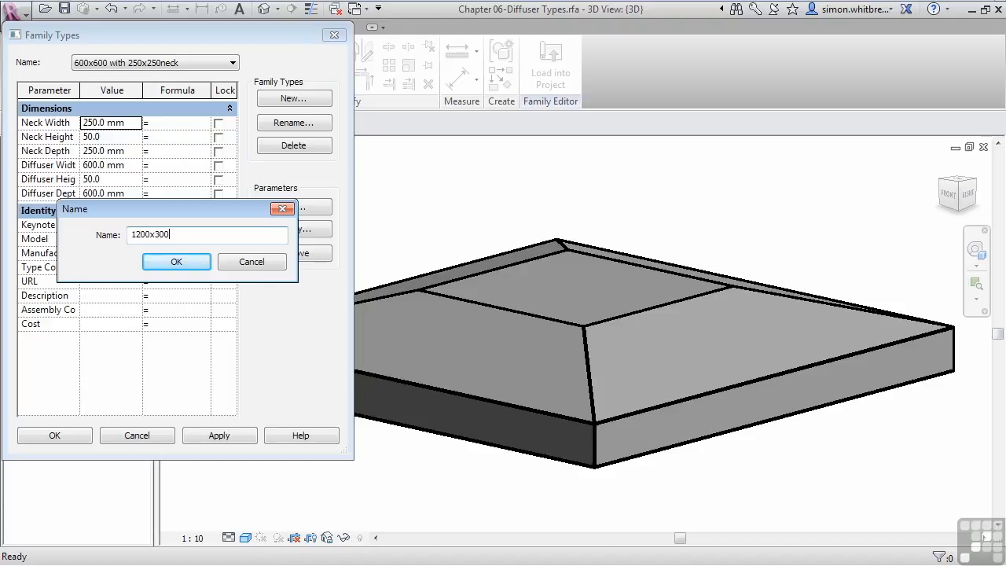
pyautogui.write(' with 250x250neck')
pyautogui.click(151, 262)
# - Set the 1200x300 type's diffuser width to 1200 mm and diffuser depth to 300 mm, apply them and finish editing the family types
pyautogui.click(135, 165)
pyautogui.write('1200')
pyautogui.click(135, 192)
pyautogui.write('300')
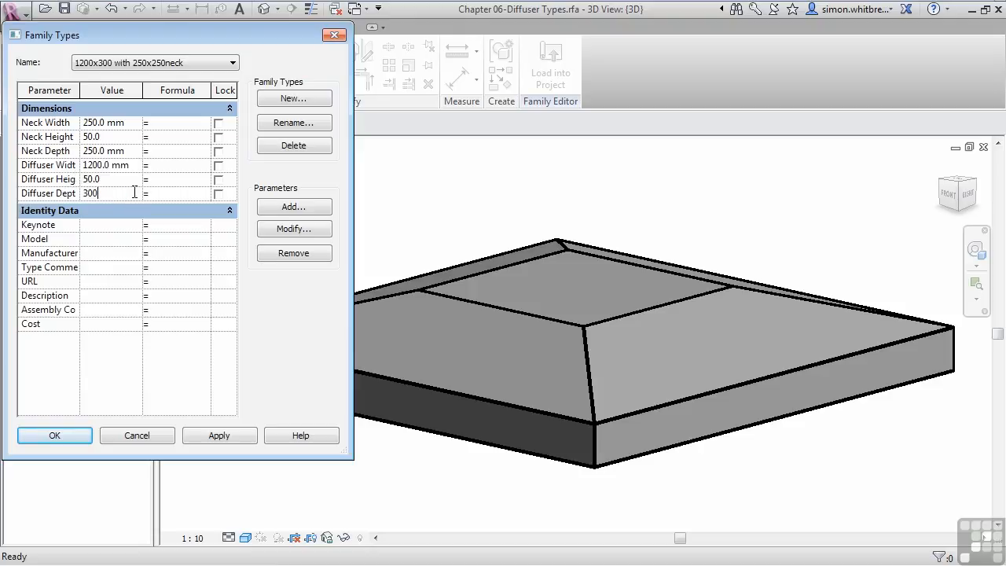
pyautogui.click(218, 436)
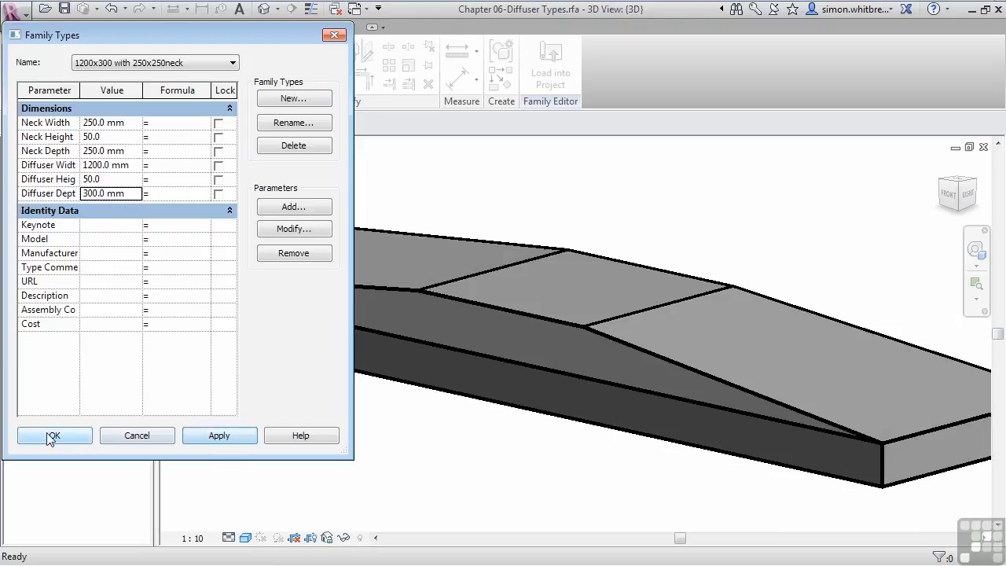
pyautogui.click(49, 437)
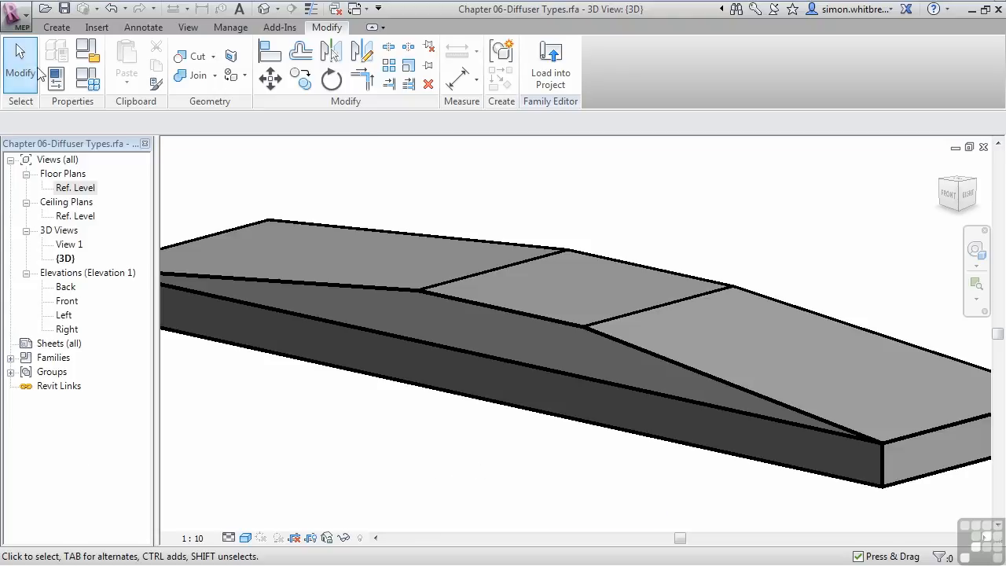
# - Save the diffuser family and open the Level 1 floor plan of the project Chapter 06.rvt
pyautogui.click(65, 11)
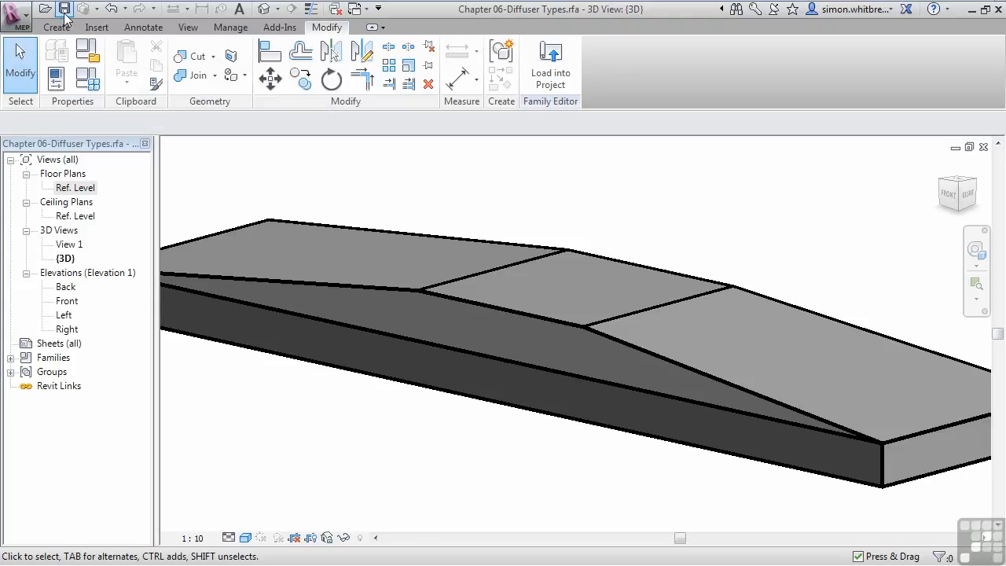
pyautogui.scroll(-3, 407, 321)
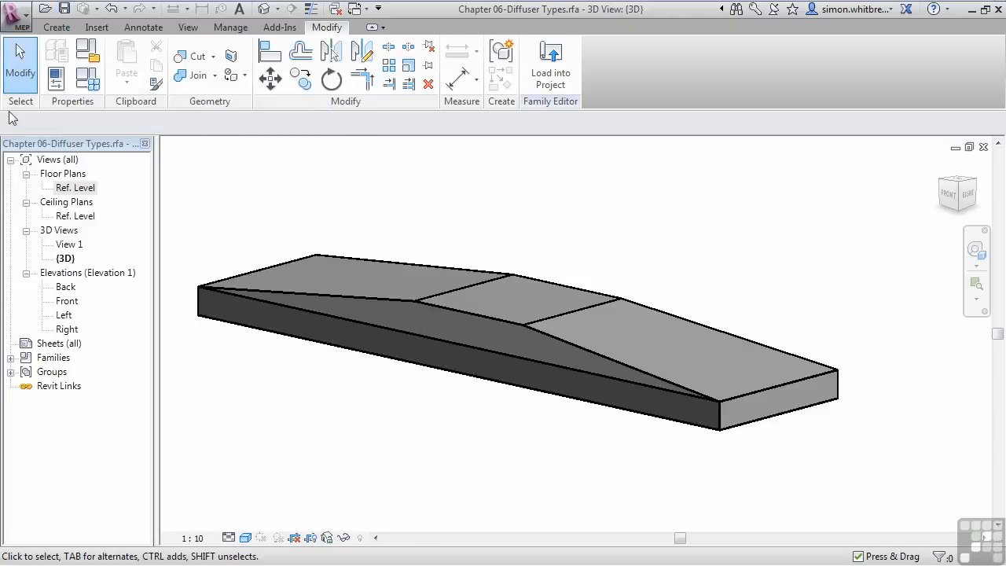
pyautogui.click(19, 23)
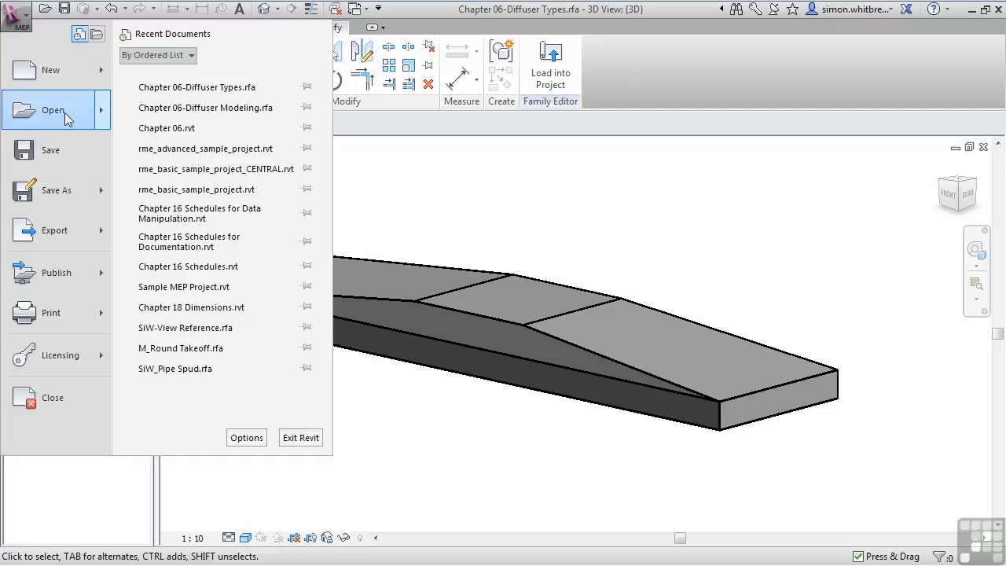
pyautogui.moveTo(65, 113)
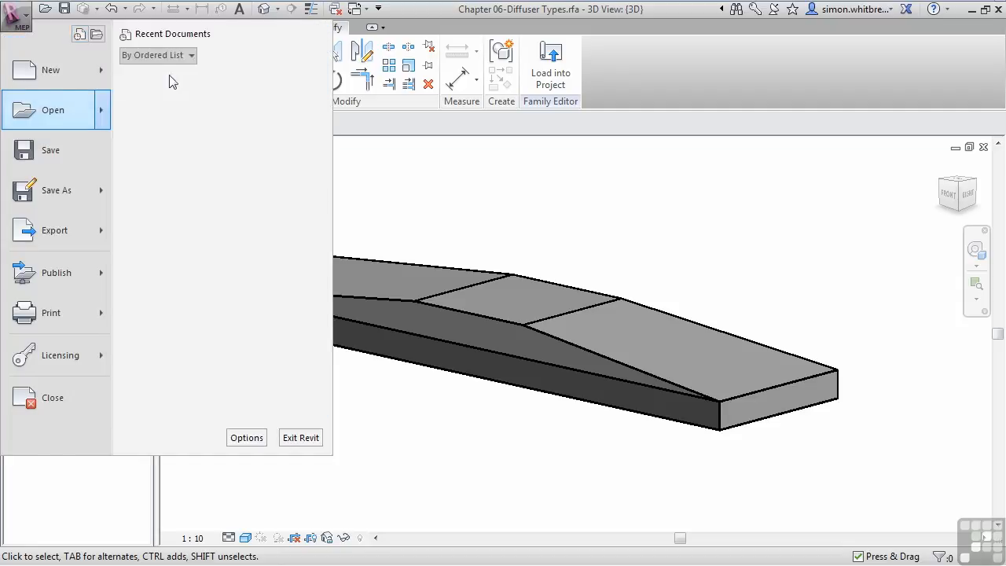
pyautogui.click(171, 82)
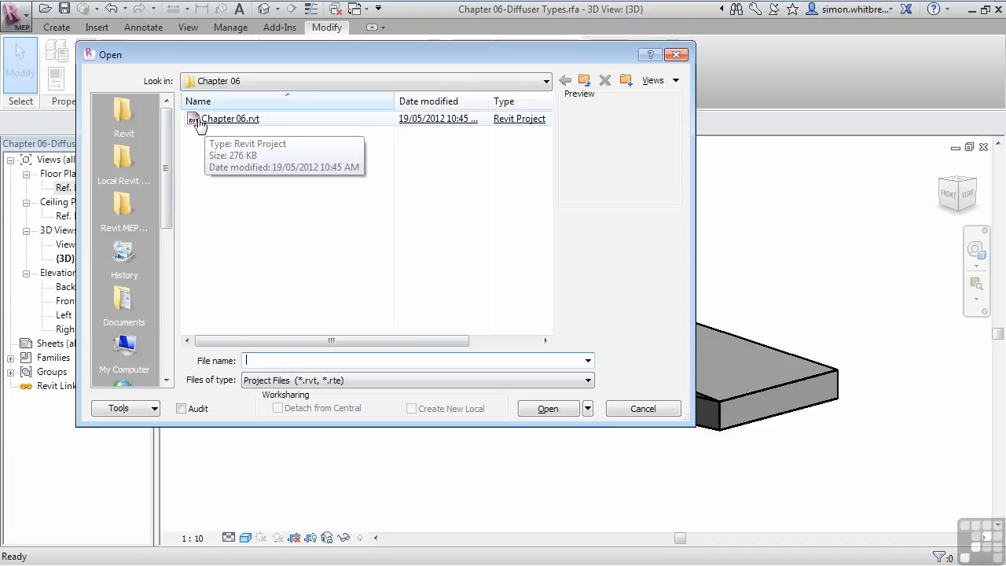
pyautogui.doubleClick(224, 124)
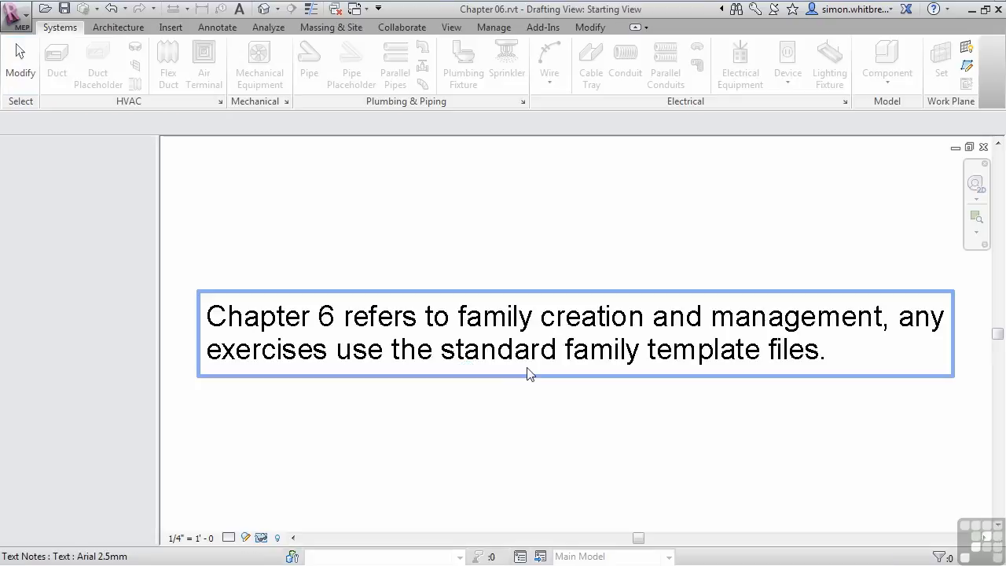
pyautogui.click(65, 188)
pyautogui.doubleClick(64, 189)
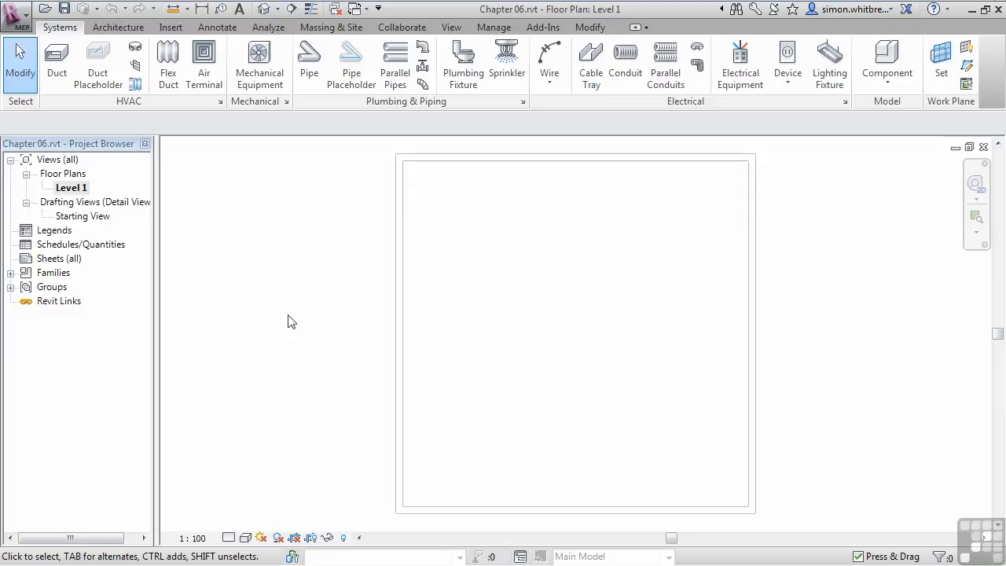
# - Switch back to the diffuser family's Ref. Level floor plan and load the family into the project
pyautogui.click(452, 32)
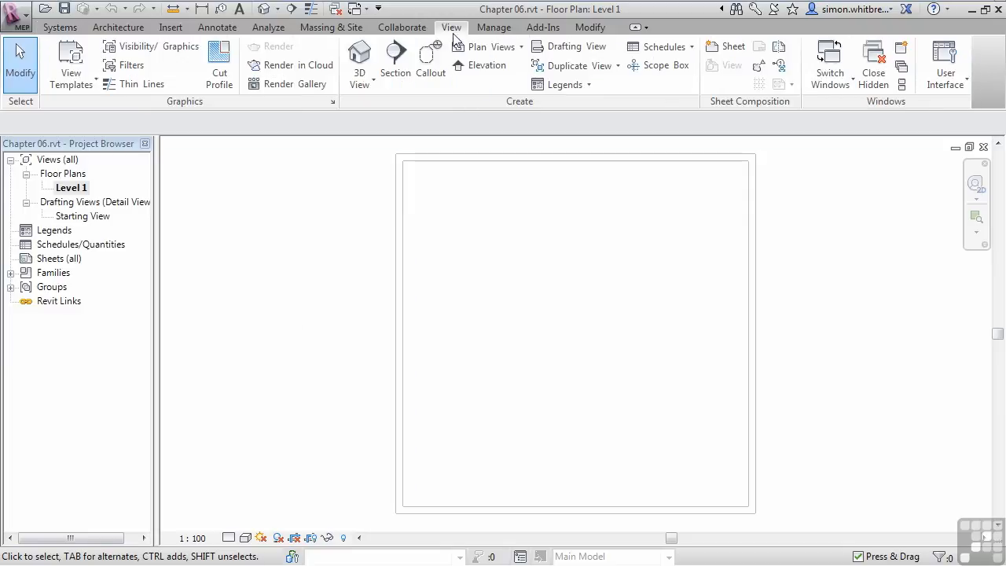
pyautogui.click(842, 83)
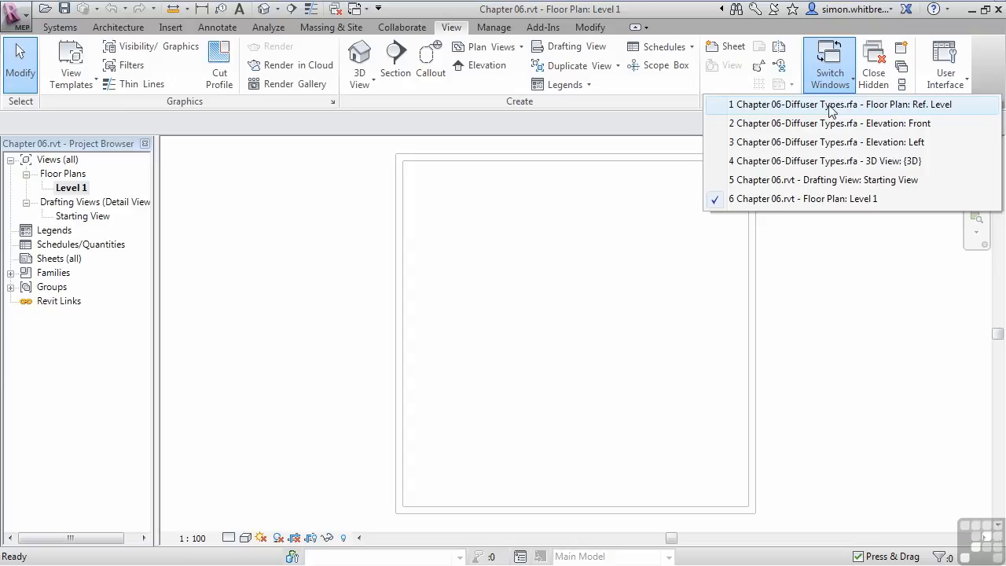
pyautogui.click(831, 104)
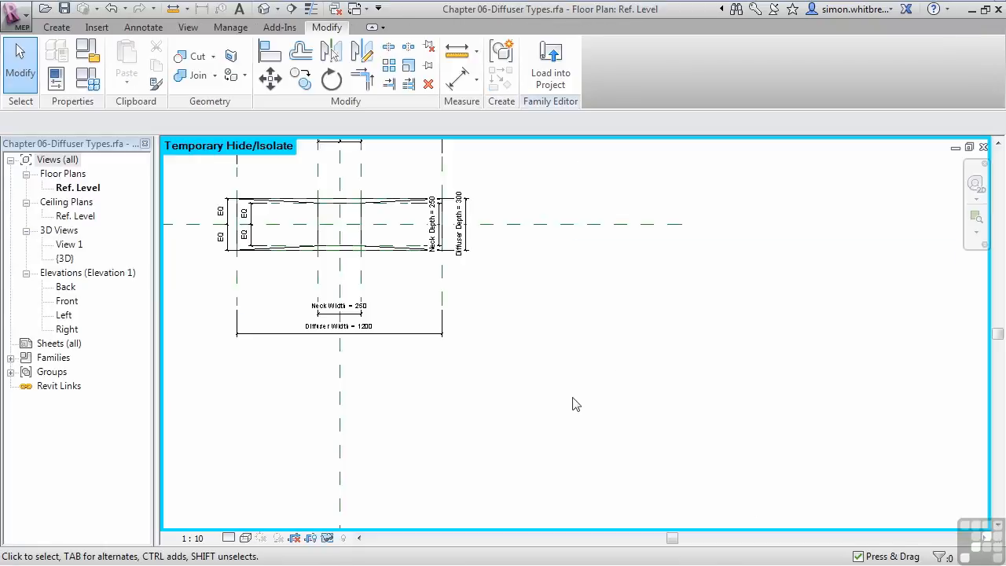
pyautogui.click(553, 77)
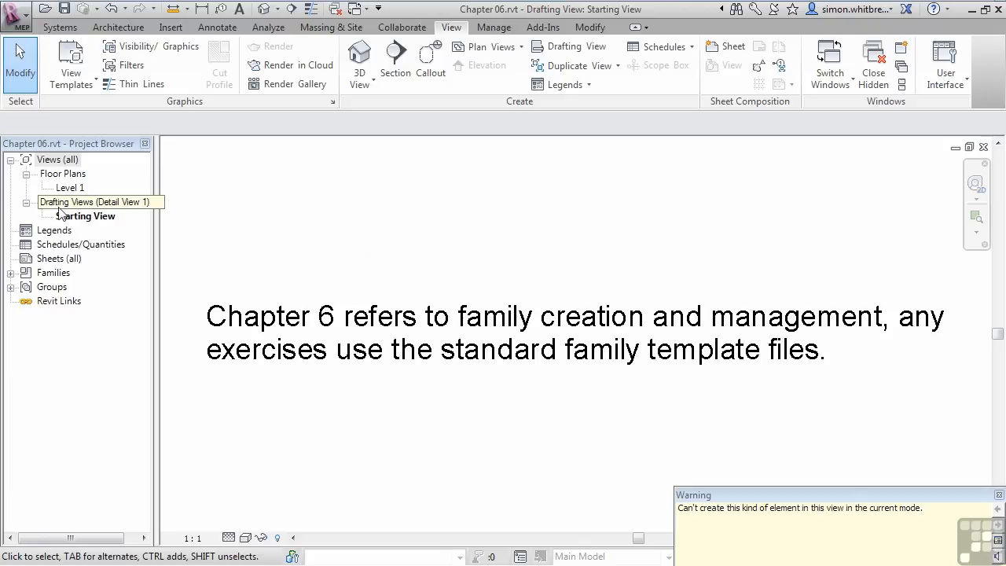
# - Try to place an air terminal in the Level 1 floor plan, declining to load another air terminal family
pyautogui.doubleClick(70, 188)
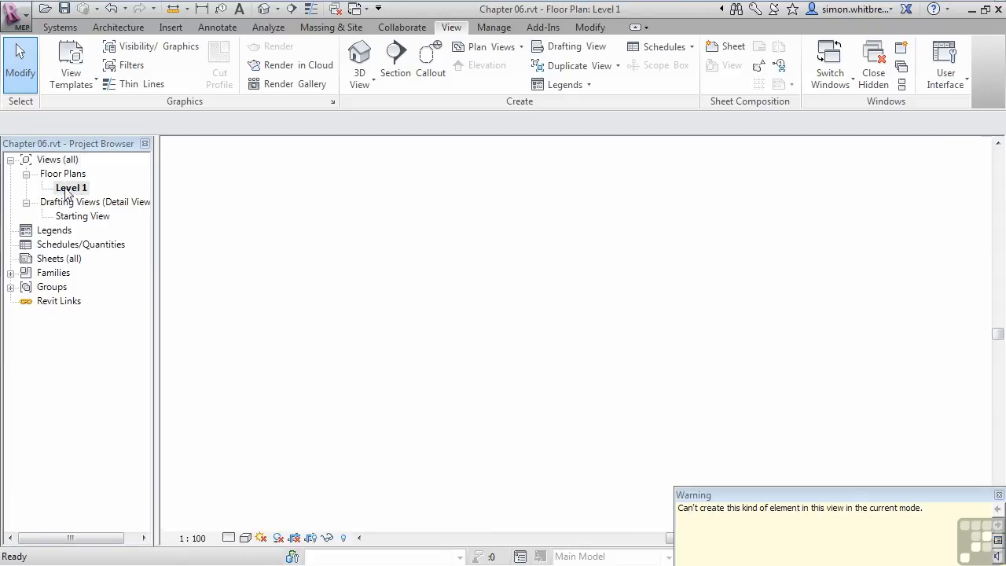
pyautogui.click(60, 26)
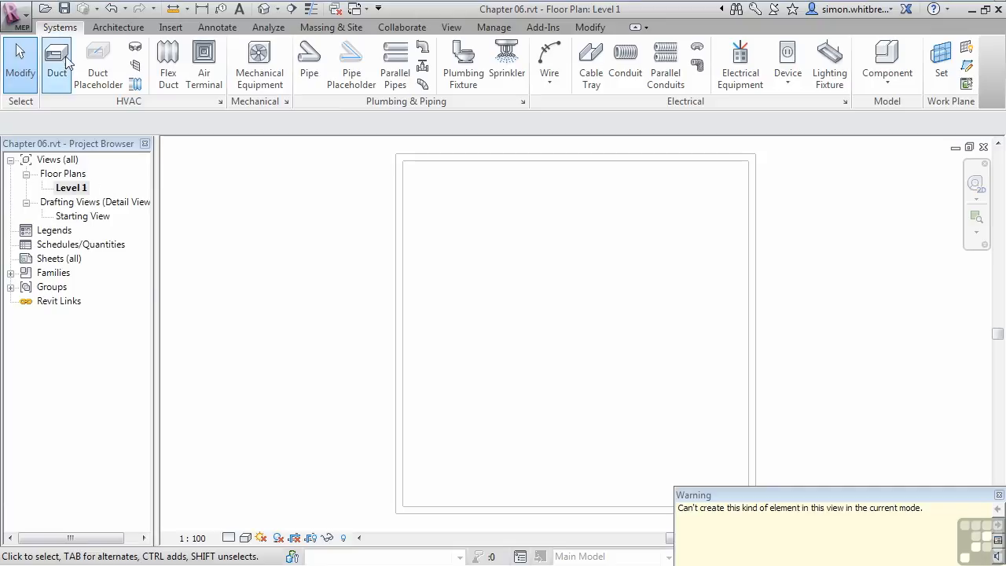
pyautogui.click(204, 65)
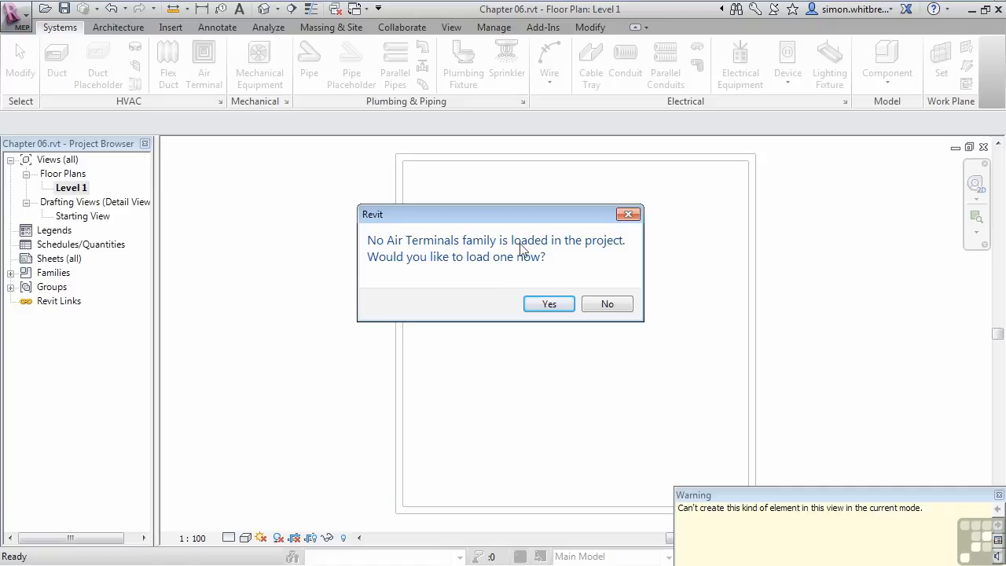
pyautogui.click(603, 306)
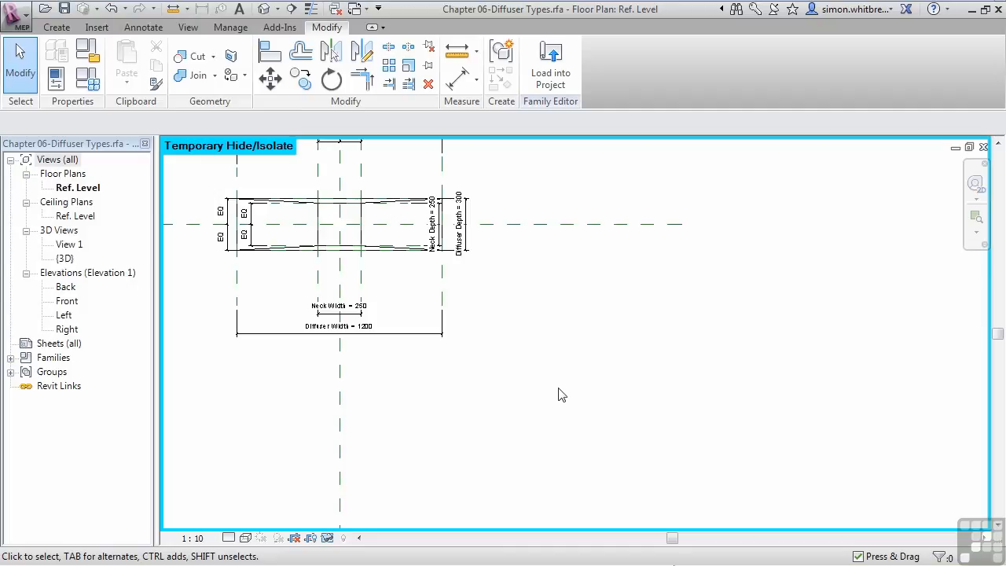
# - Change the diffuser family's category from Generic Models to Air Terminals
pyautogui.moveTo(271, 297); pyautogui.dragTo(464, 411, button='middle')
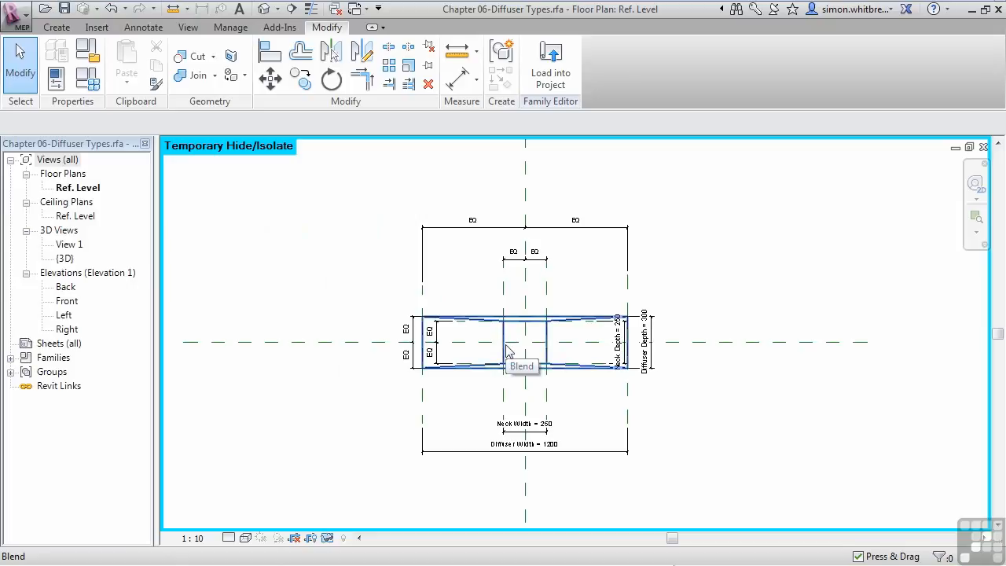
pyautogui.click(88, 57)
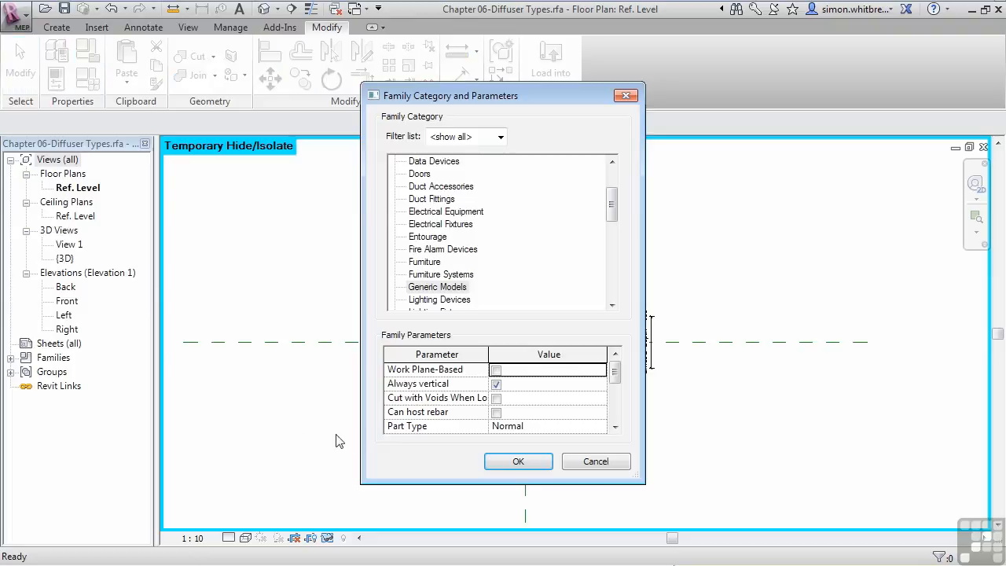
pyautogui.click(422, 289)
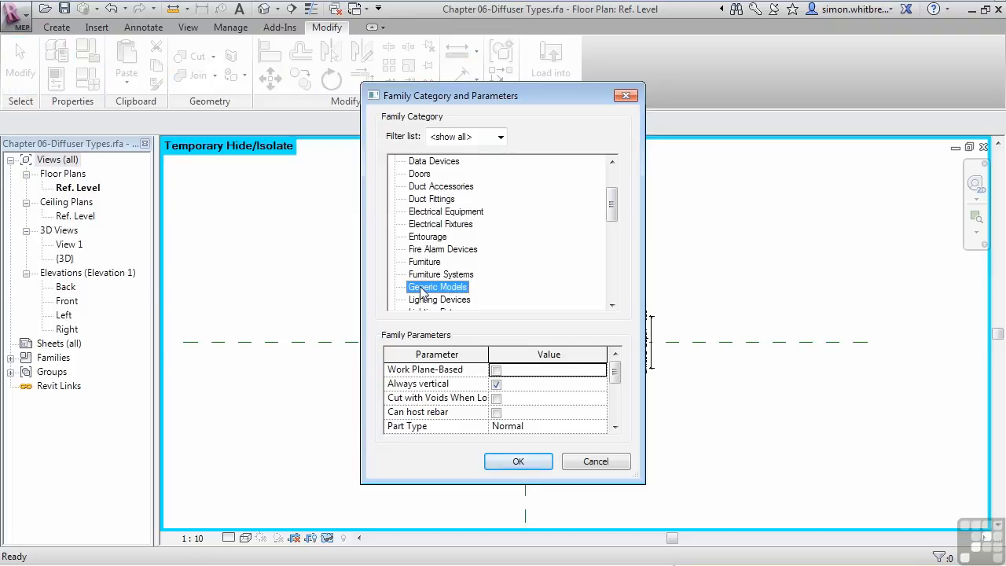
pyautogui.click(614, 172)
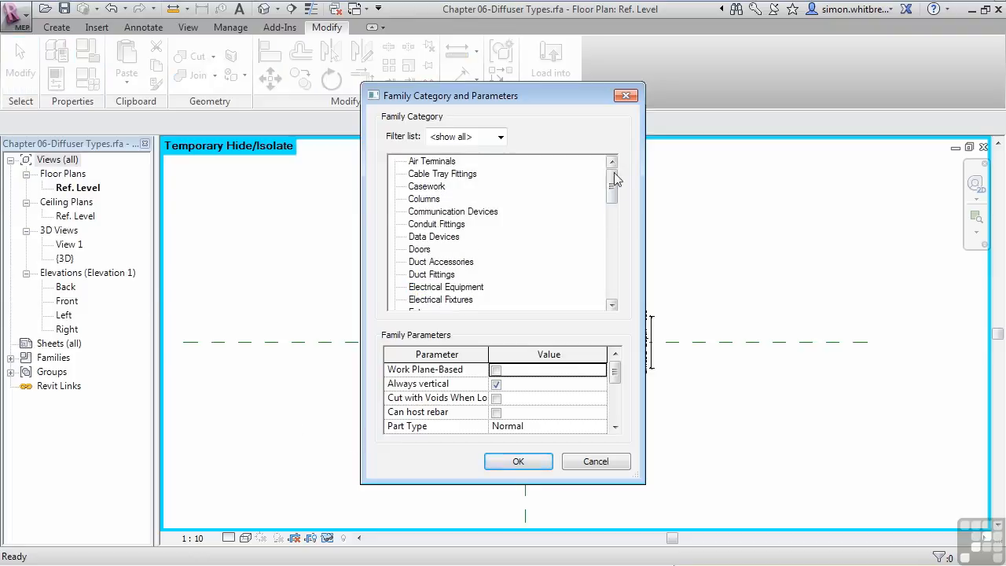
pyautogui.click(433, 164)
pyautogui.click(512, 464)
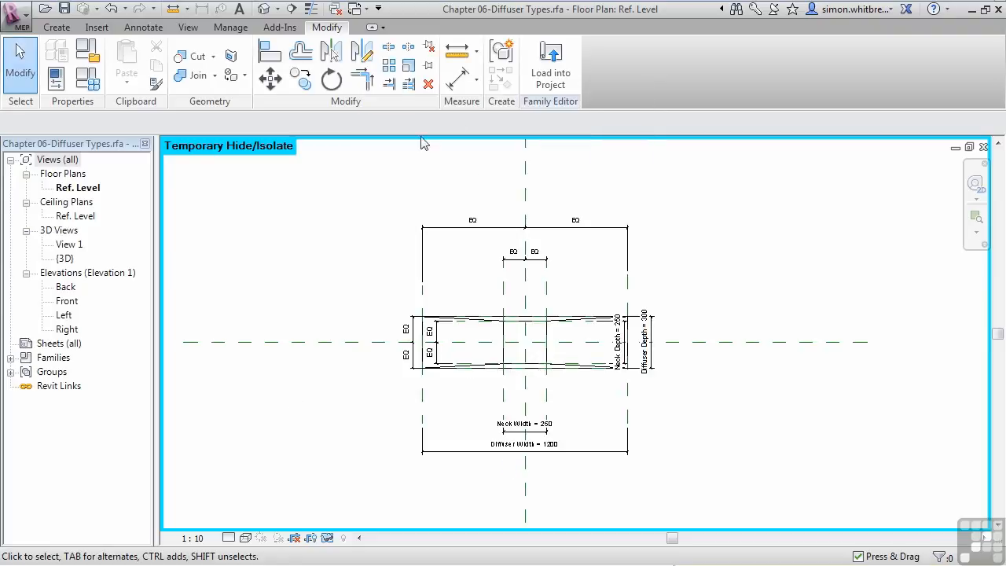
# - Reload the diffuser family into the project, overwriting the existing version, and open the Level 1 floor plan
pyautogui.click(550, 74)
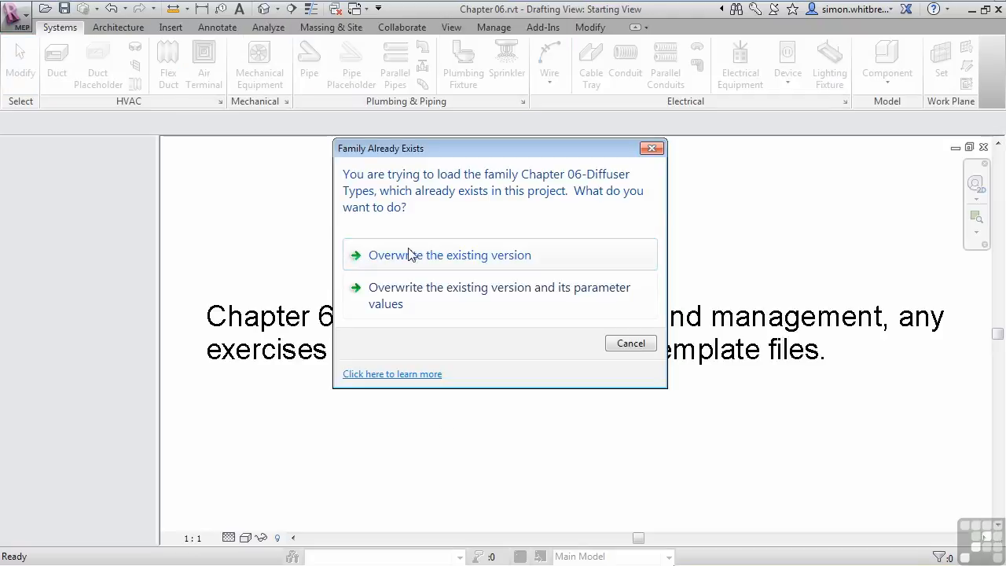
pyautogui.click(402, 255)
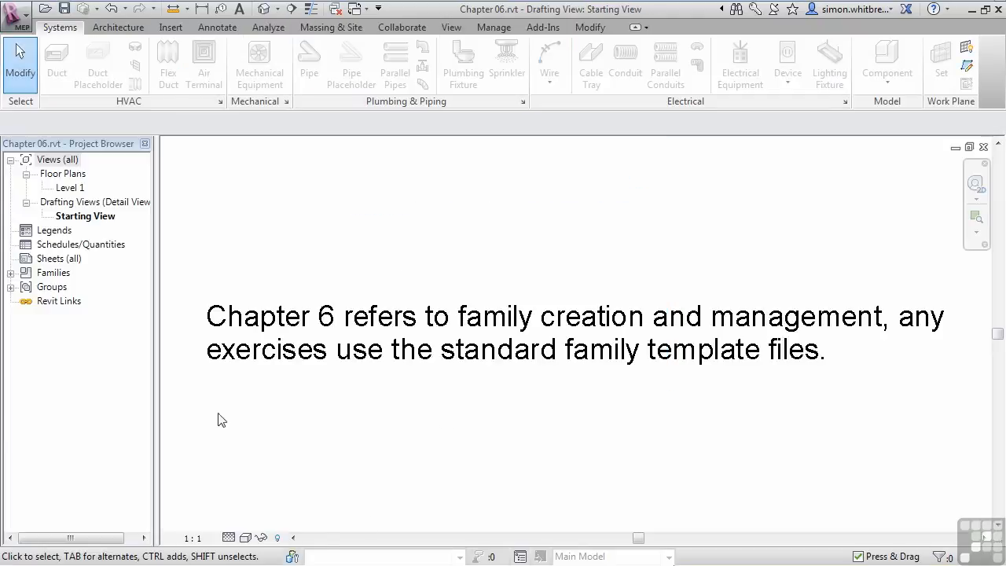
pyautogui.doubleClick(70, 188)
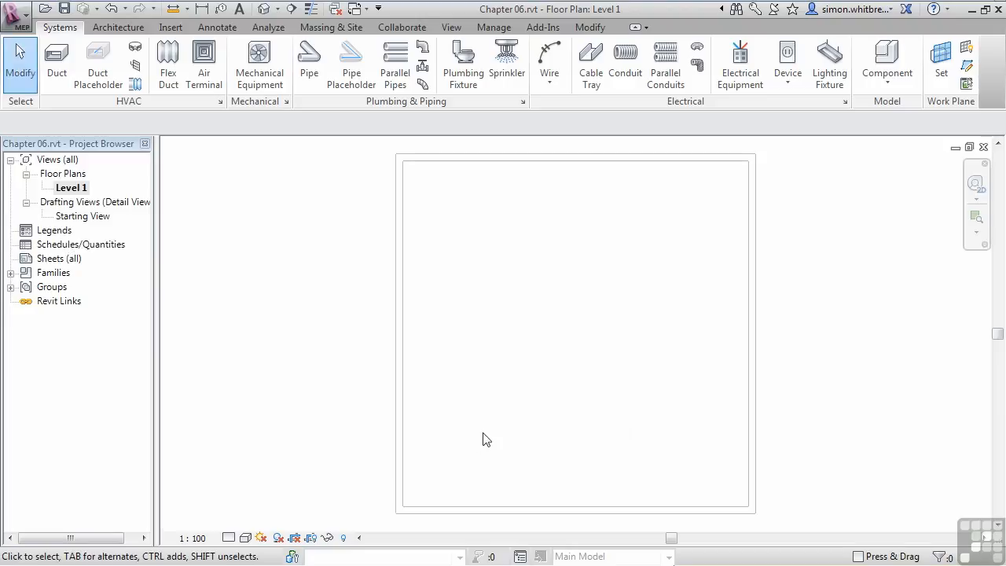
# - Place three 1200x300 diffuser air terminals in a vertical column inside the Level 1 room, without loading a tag
pyautogui.click(201, 67)
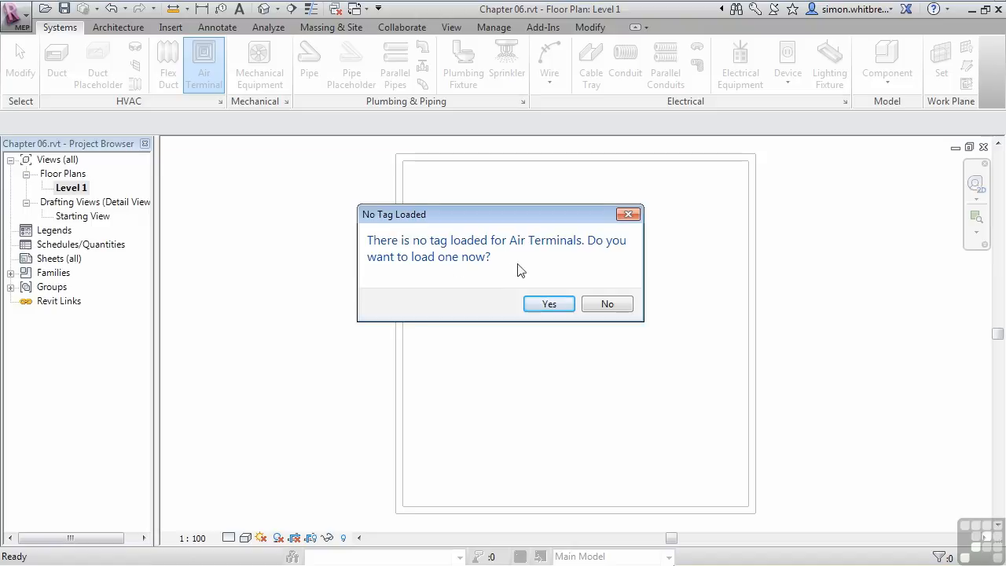
pyautogui.click(599, 304)
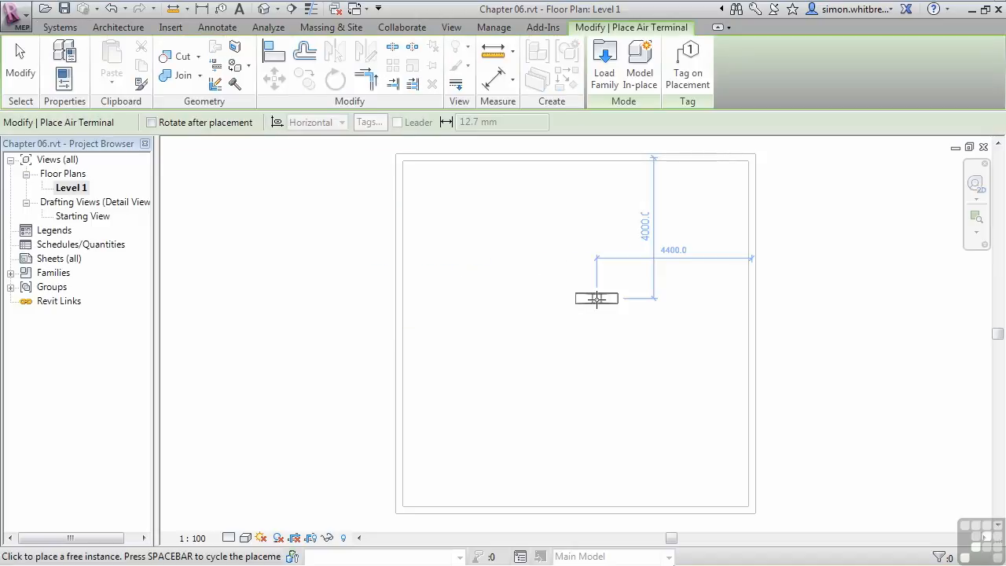
pyautogui.click(483, 231)
pyautogui.click(483, 267)
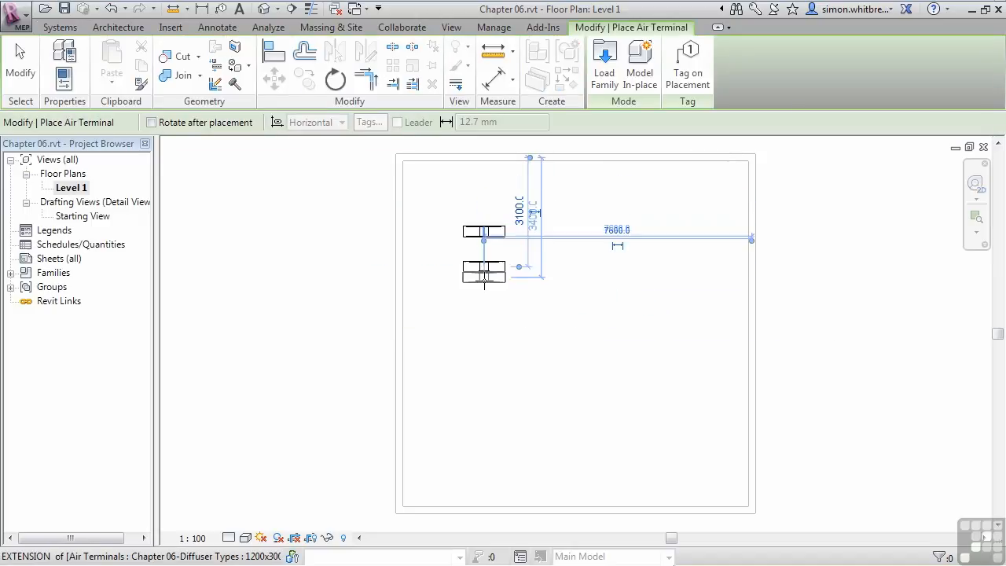
pyautogui.click(483, 298)
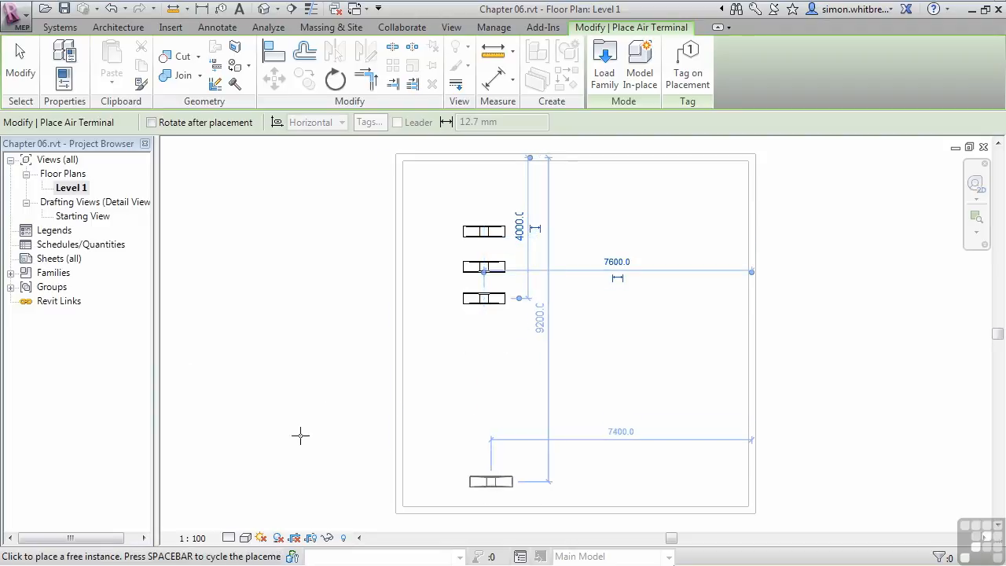
pyautogui.click(26, 71)
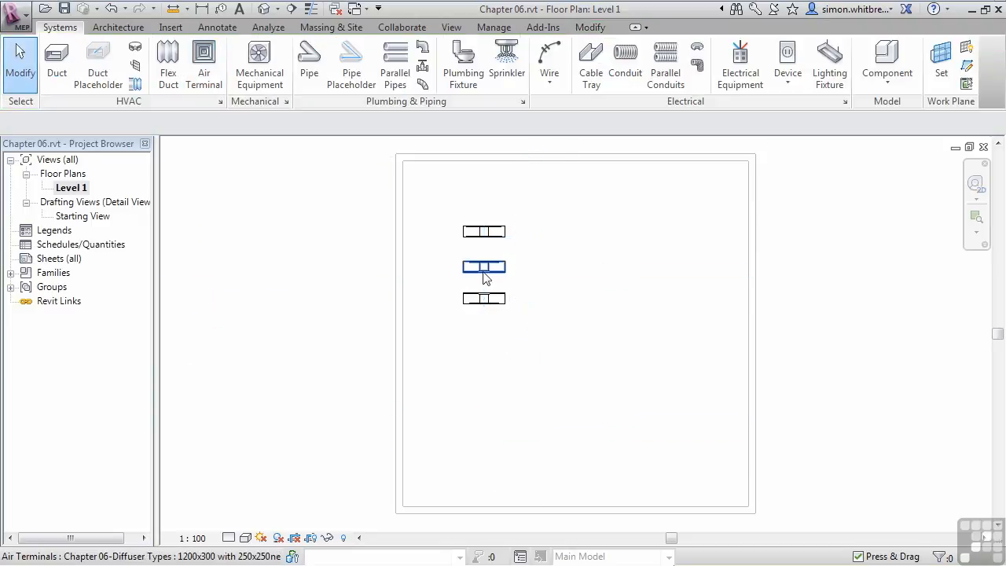
# - Show the middle air terminal's properties and change its type to 600x600 with 250x250neck
pyautogui.click(484, 269)
pyautogui.rightClick(484, 277)
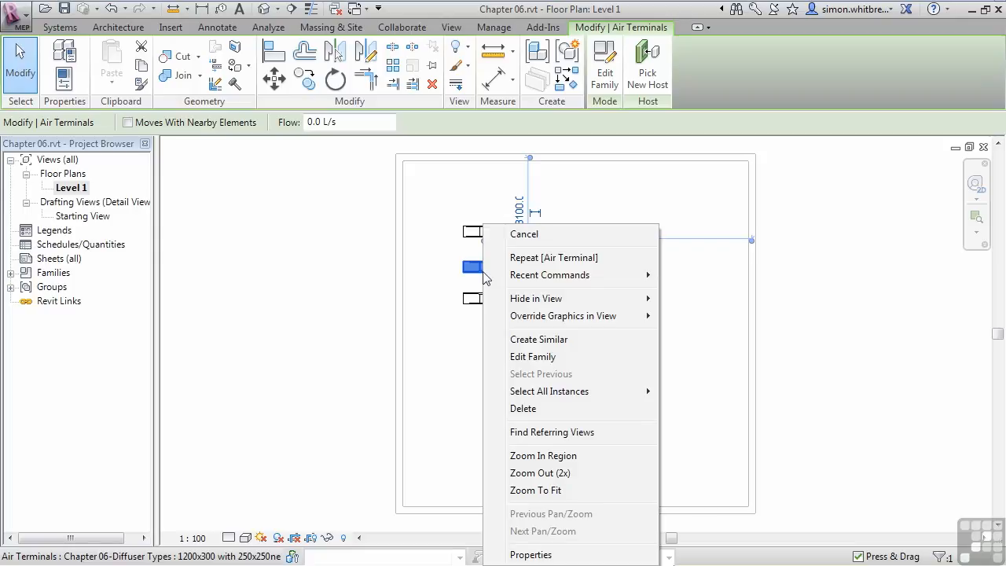
pyautogui.click(532, 554)
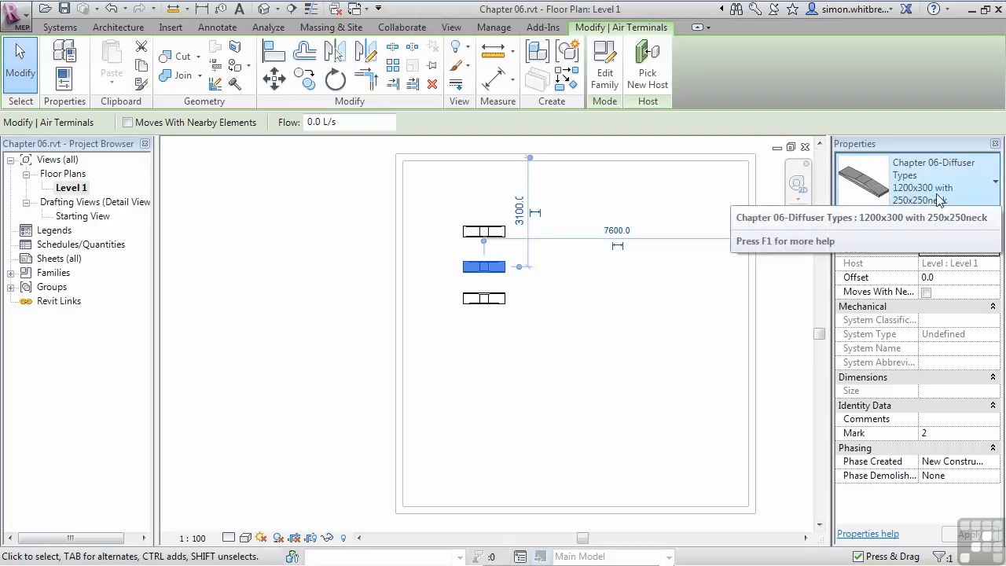
pyautogui.click(931, 188)
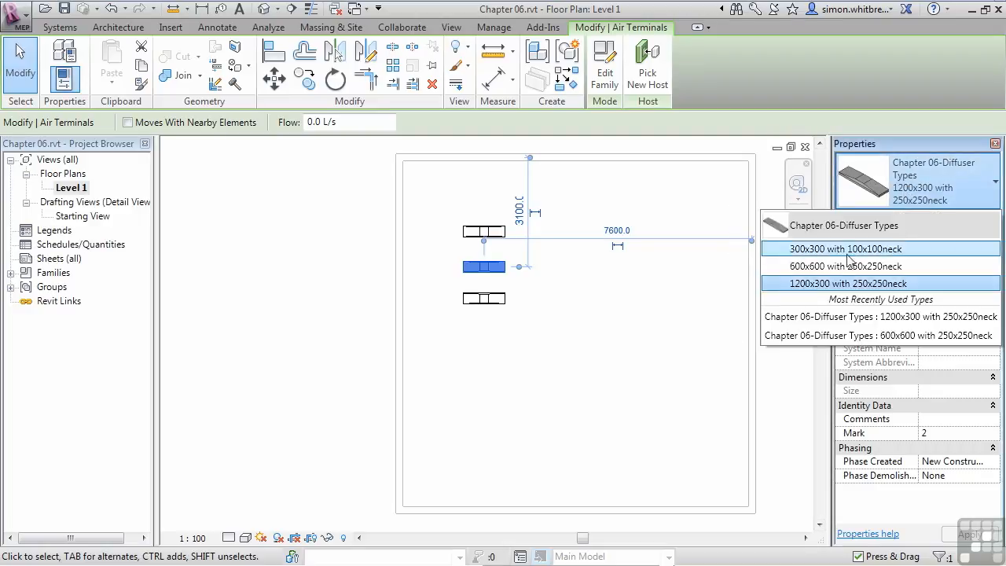
pyautogui.click(819, 267)
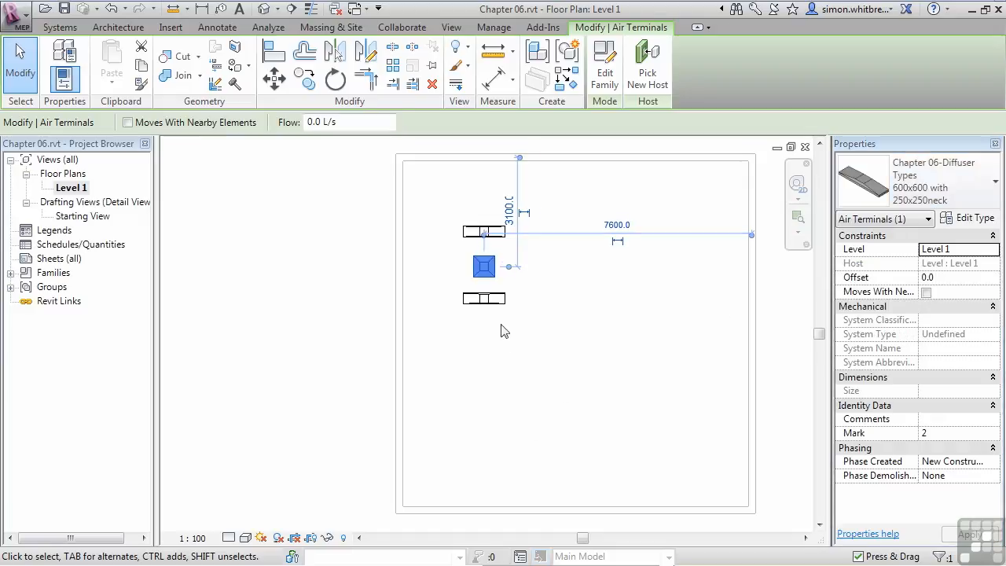
# - Change the lowest air terminal's type to 300x300 with 100x100neck and deselect it
pyautogui.click(491, 305)
pyautogui.click(931, 184)
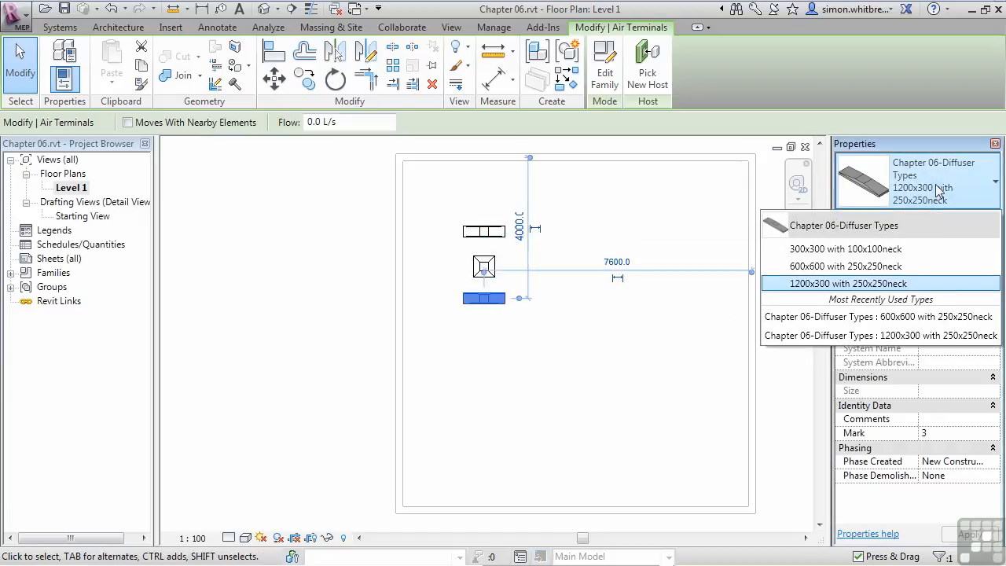
pyautogui.click(842, 249)
pyautogui.click(507, 378)
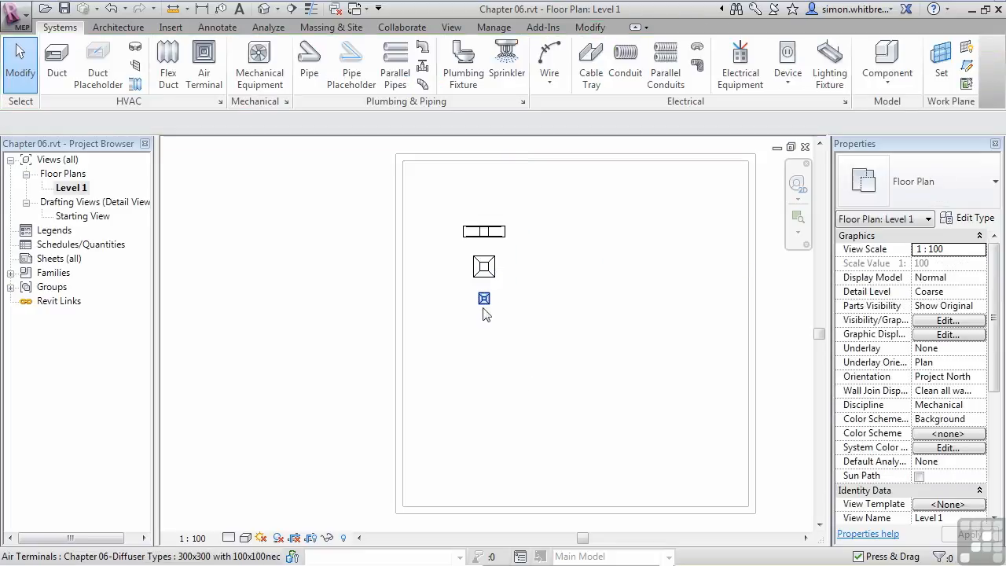
# - Select the middle 600x600 air terminal and examine it up close
pyautogui.click(487, 270)
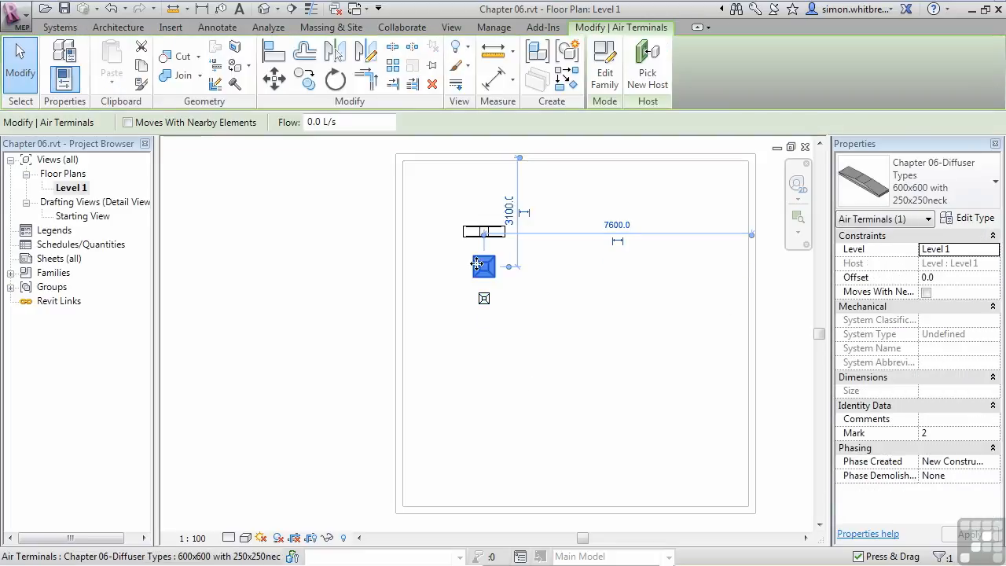
pyautogui.scroll(5, 488, 268)
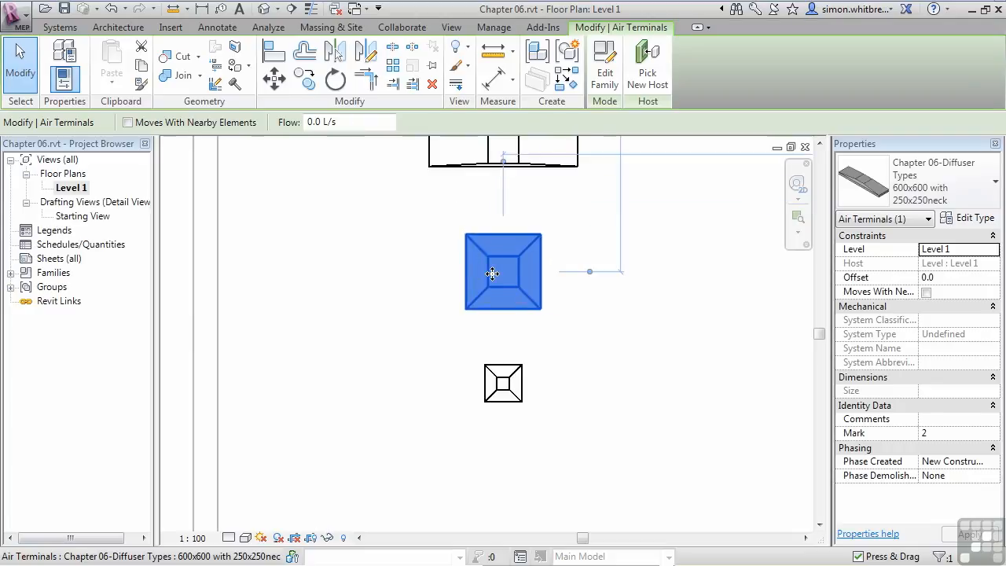